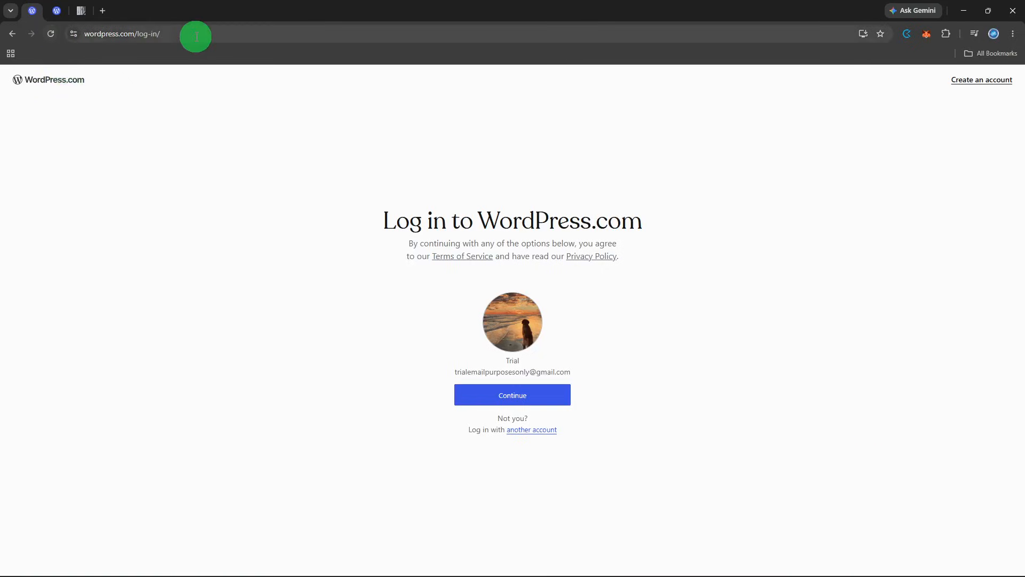
- Log in with the saved account and open the list of all pages
left_click(511, 399)
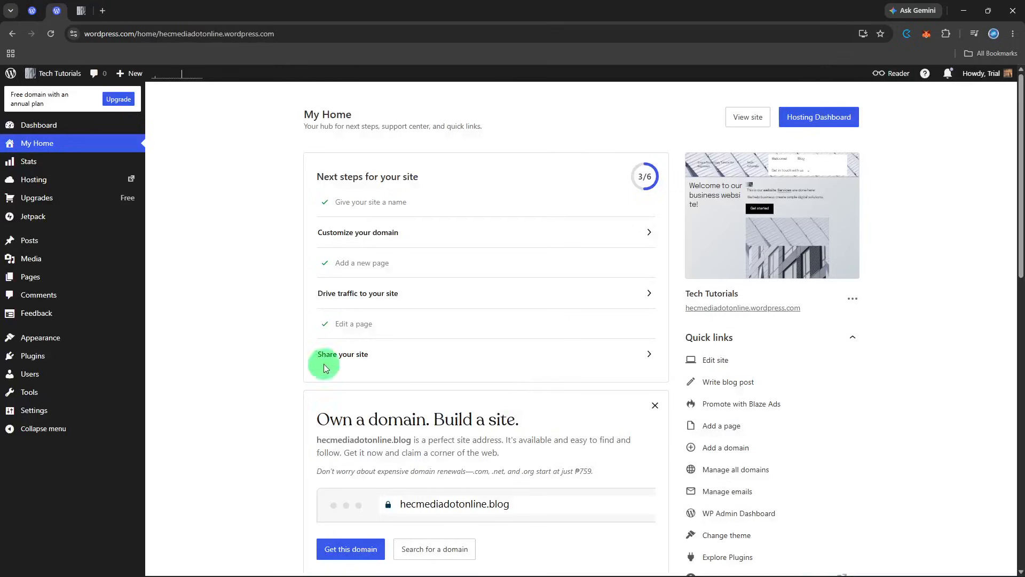
mouse_move(105, 282)
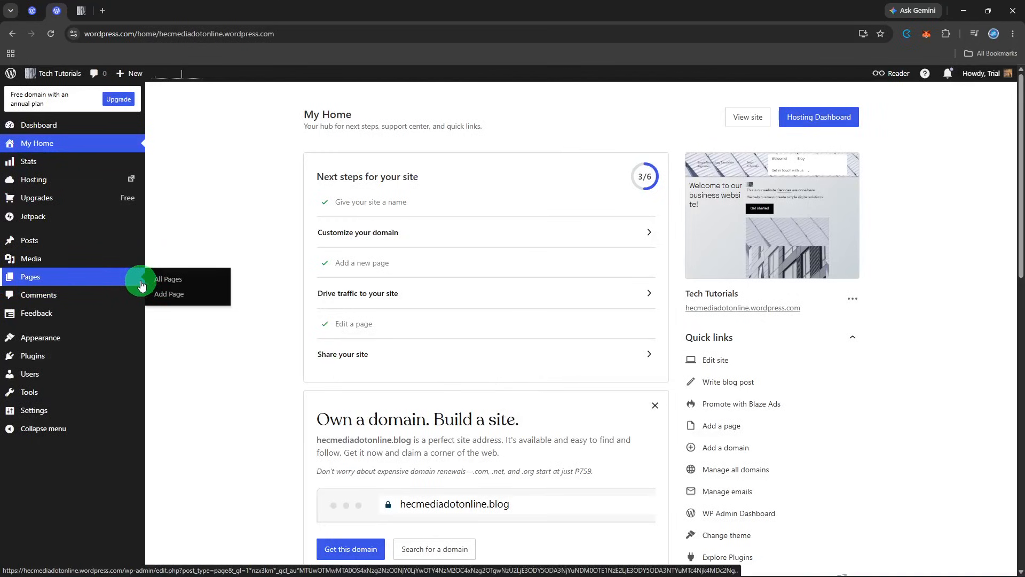
left_click(167, 285)
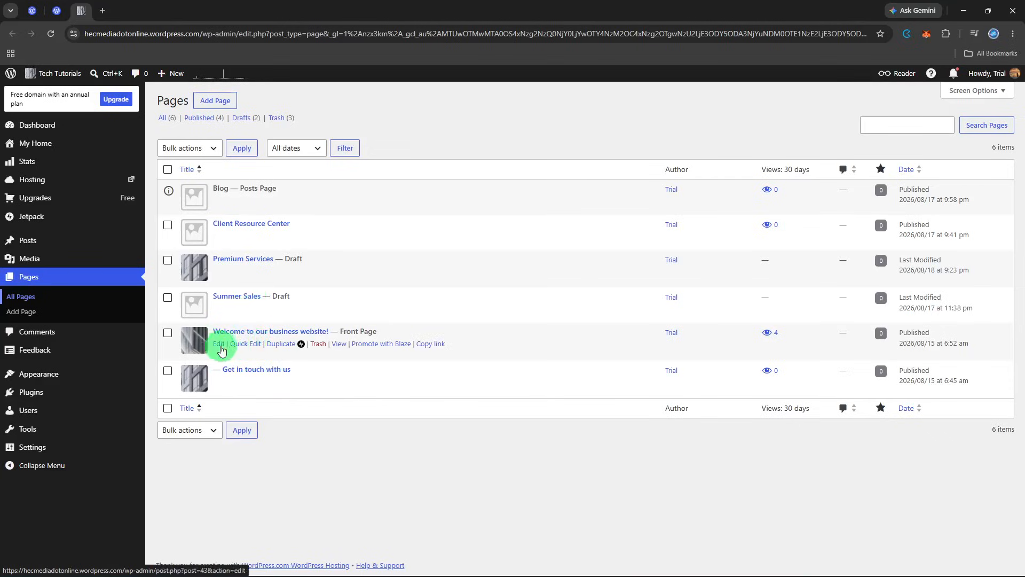
- Open the front page 'Welcome to our business website!' in the block editor
left_click(239, 346)
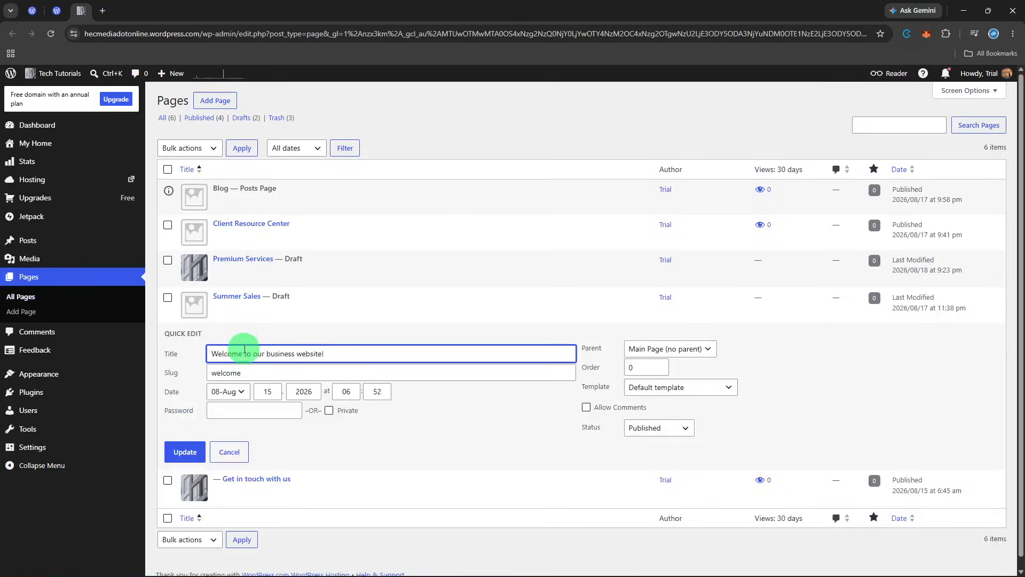
left_click(235, 443)
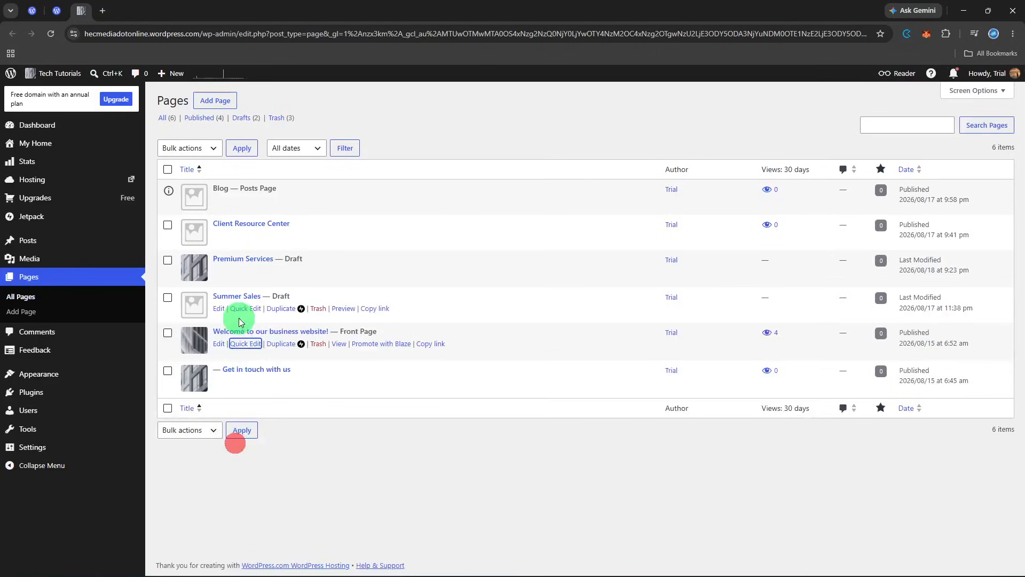
left_click(218, 345)
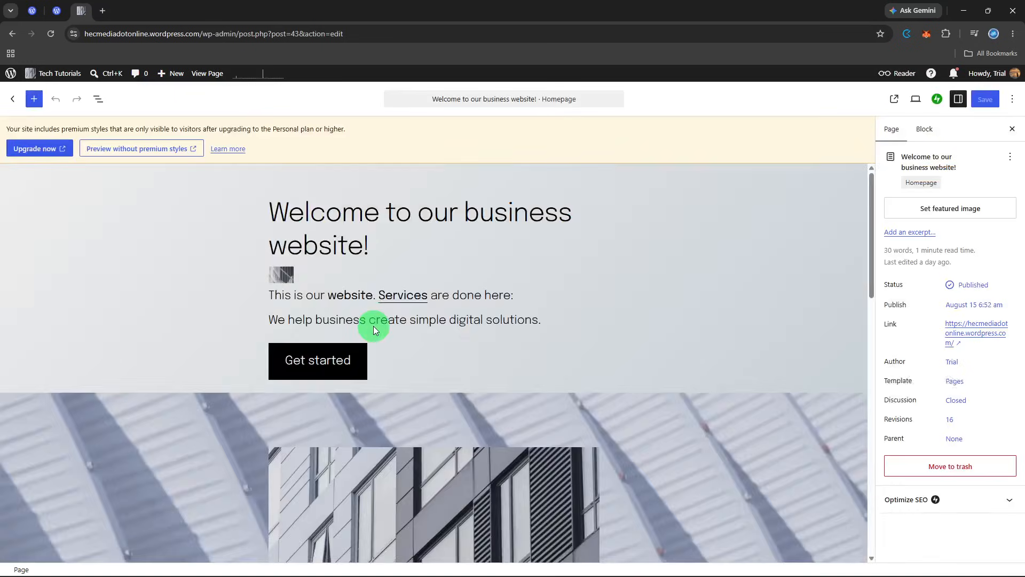
- Replace the page title with About Us
left_click(357, 215)
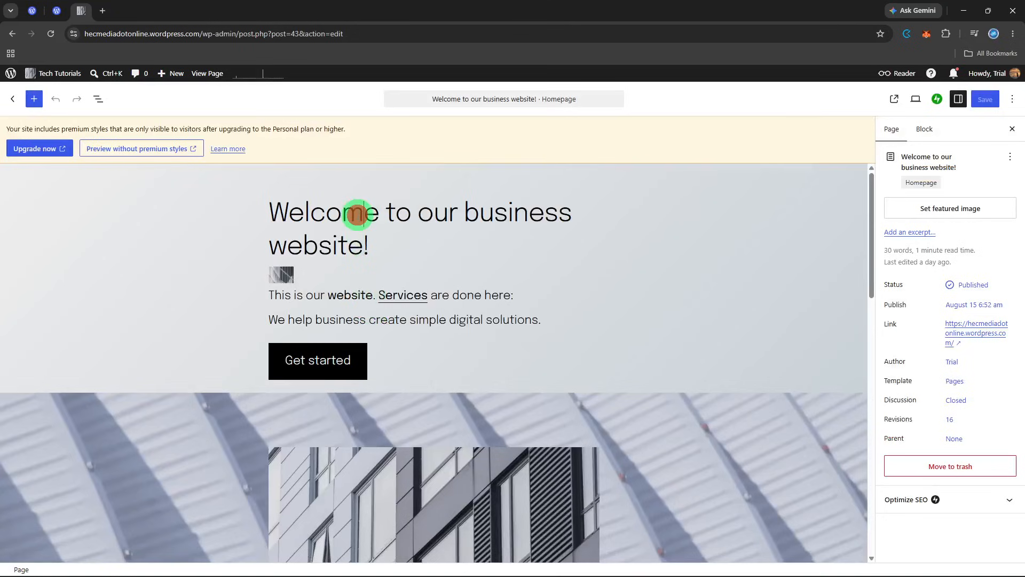
key("ctrl+a")
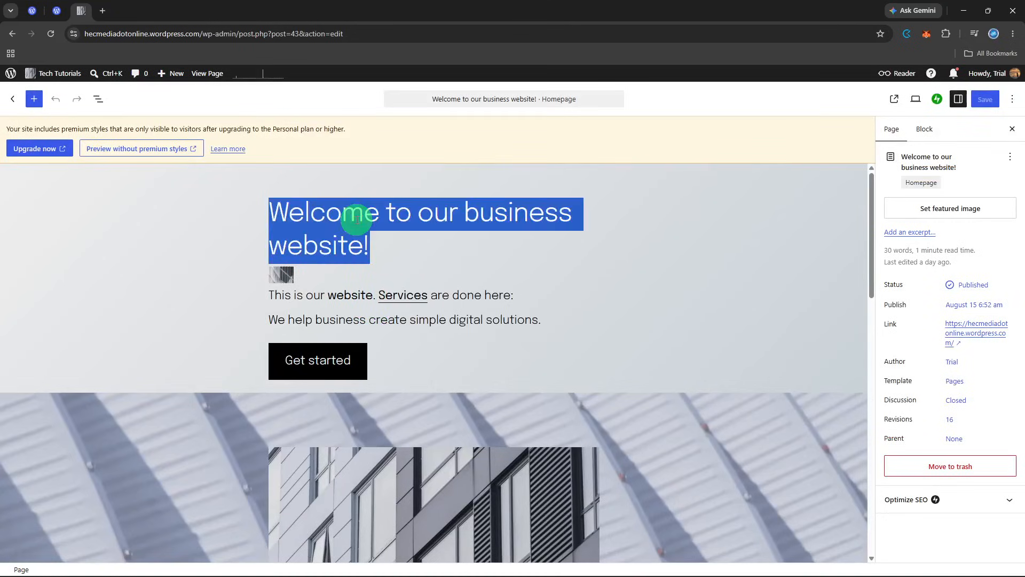
key("BackSpace")
type("Ab")
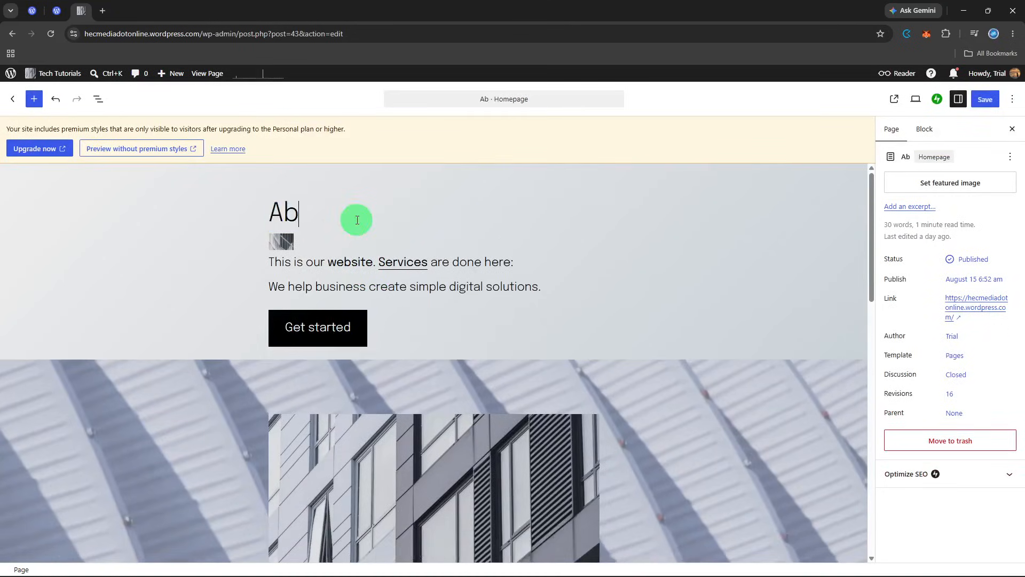
type("out us")
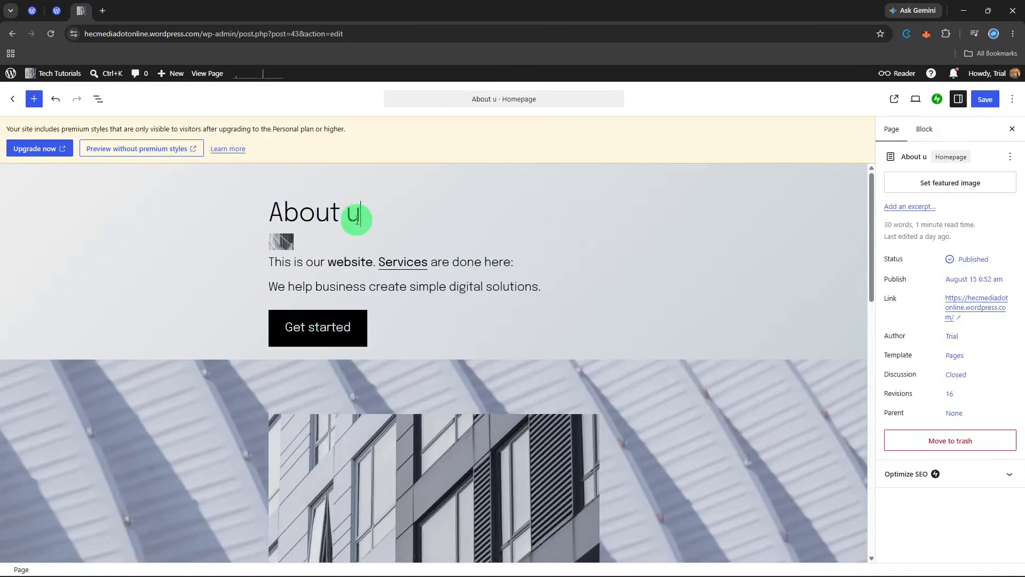
key("BackSpace")
key("BackSpace")
type("Us")
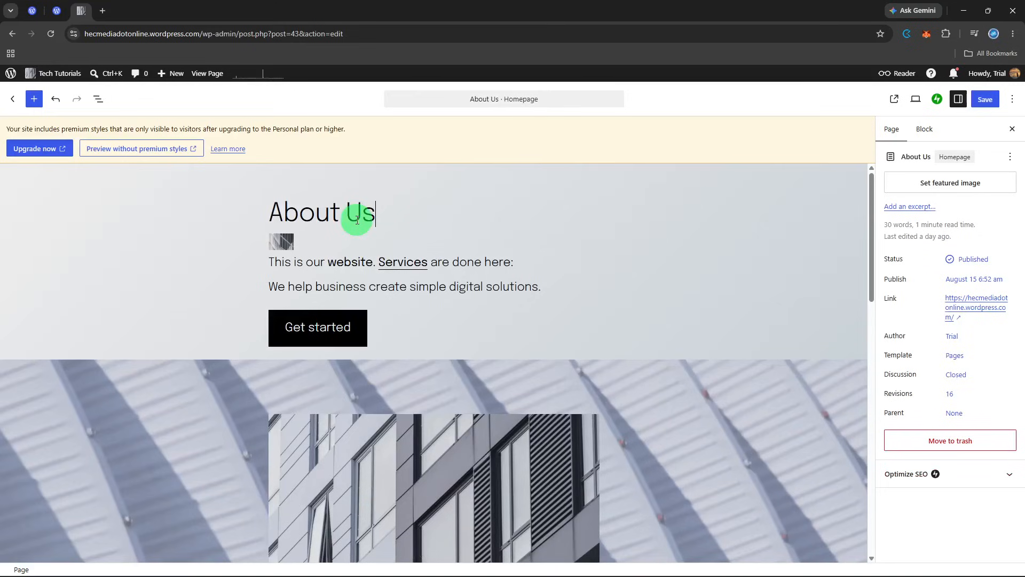
left_click(370, 271)
left_click(378, 289)
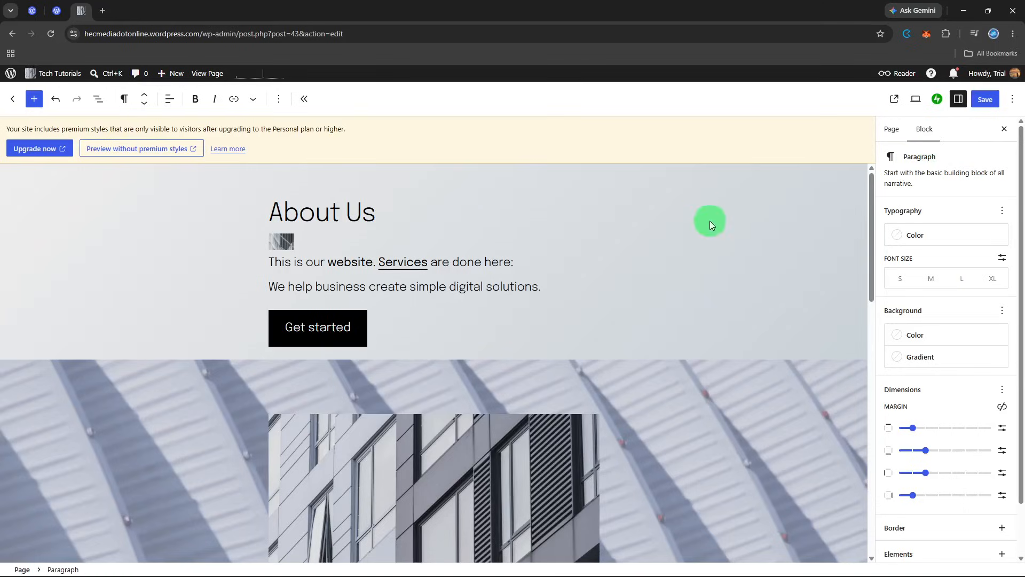
left_click(383, 223)
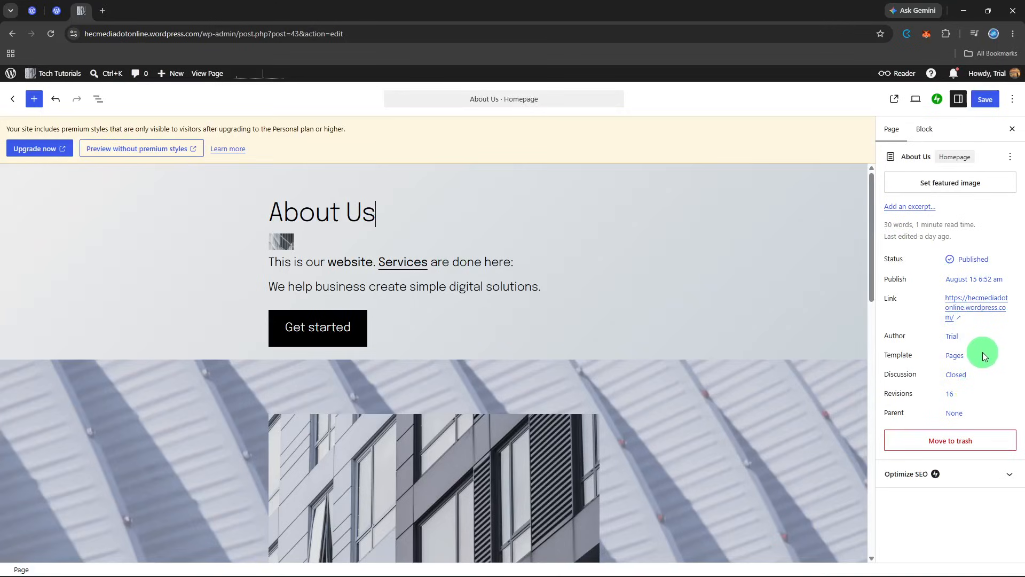
left_click(288, 241)
left_click(555, 279)
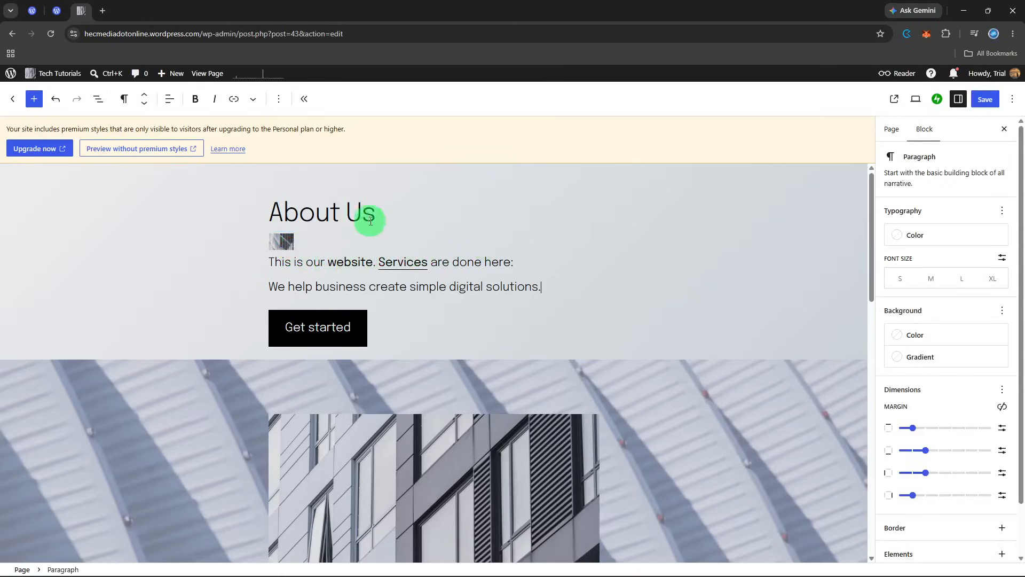
left_click(337, 211)
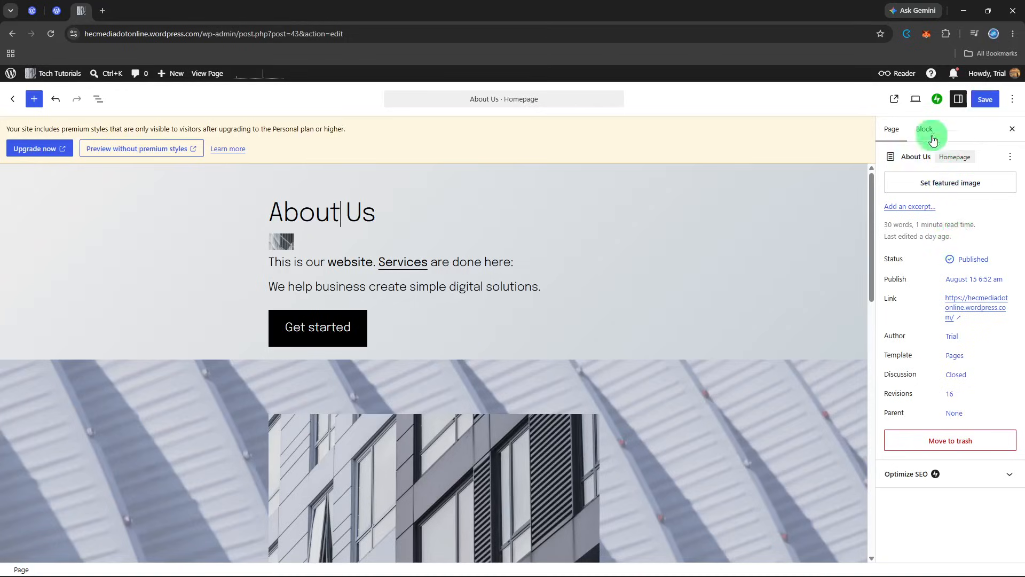
- Preview the page in a new tab, then return to the editor
left_click(916, 102)
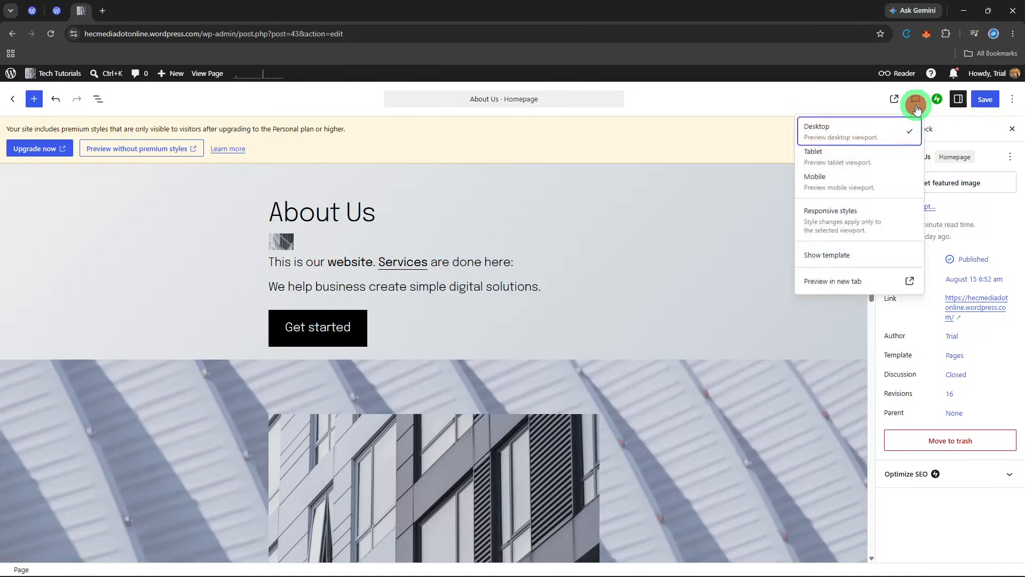
left_click(850, 280)
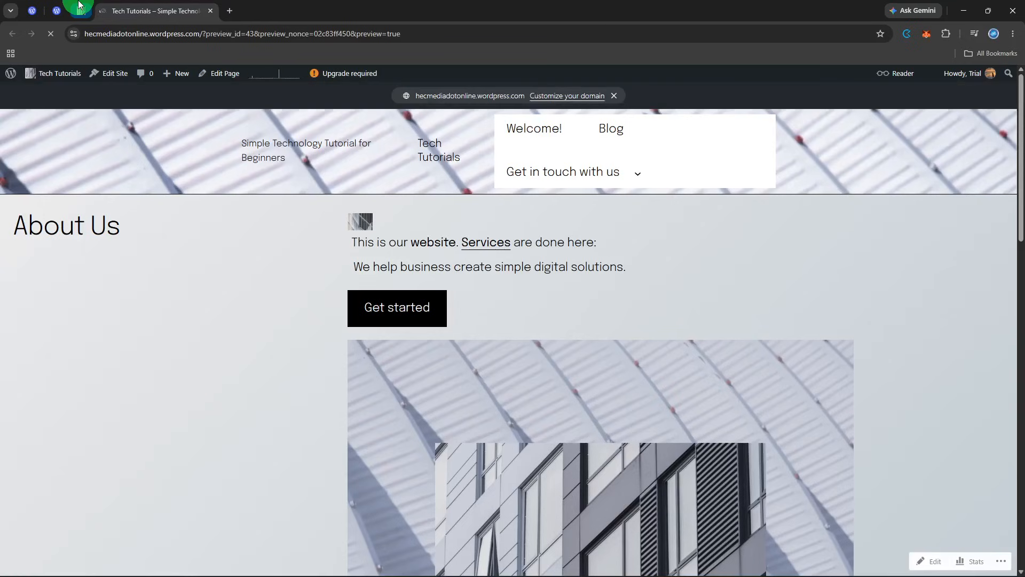
left_click(79, 5)
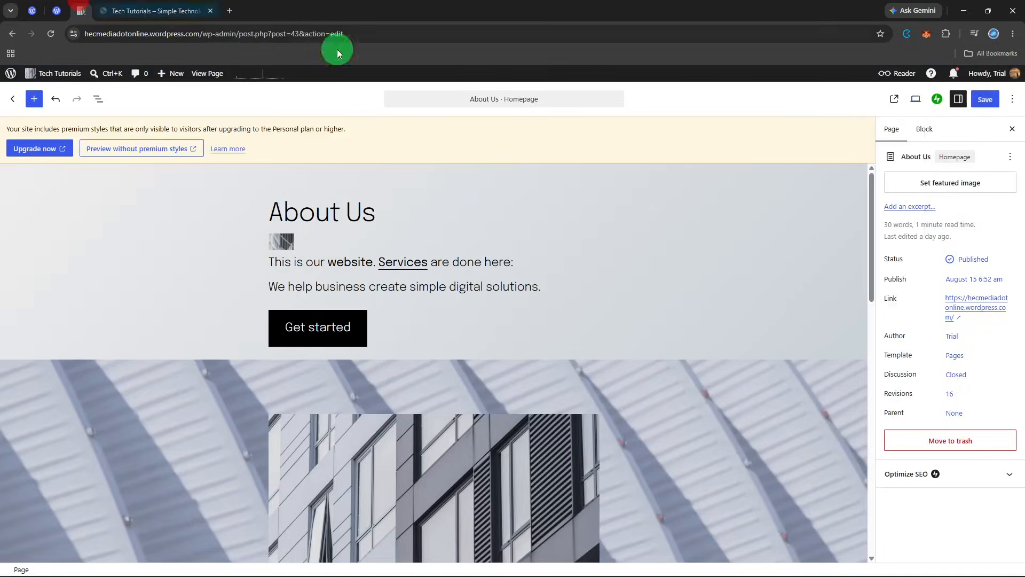
- Save the page and view the updated live page
left_click(988, 101)
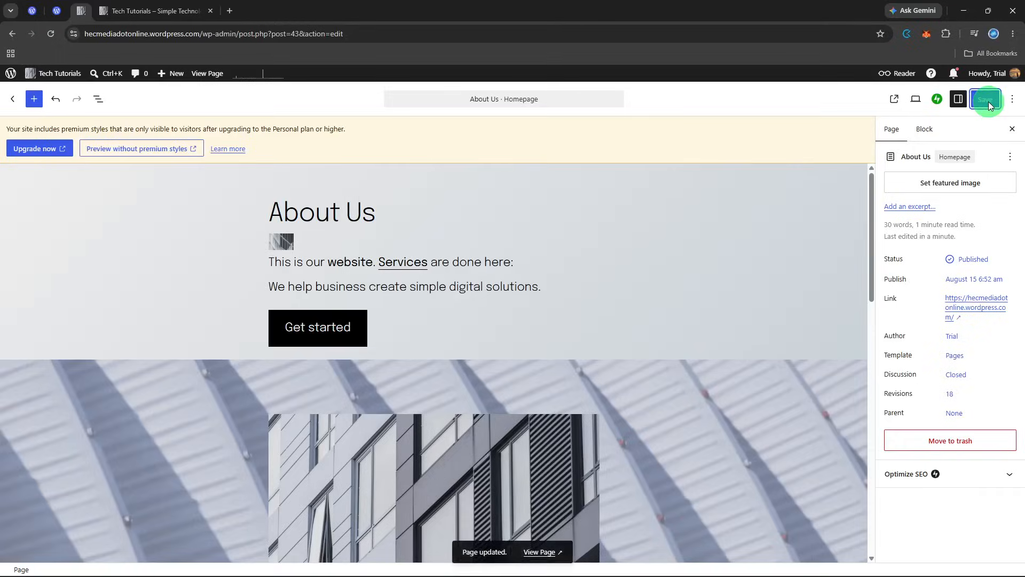
left_click(529, 552)
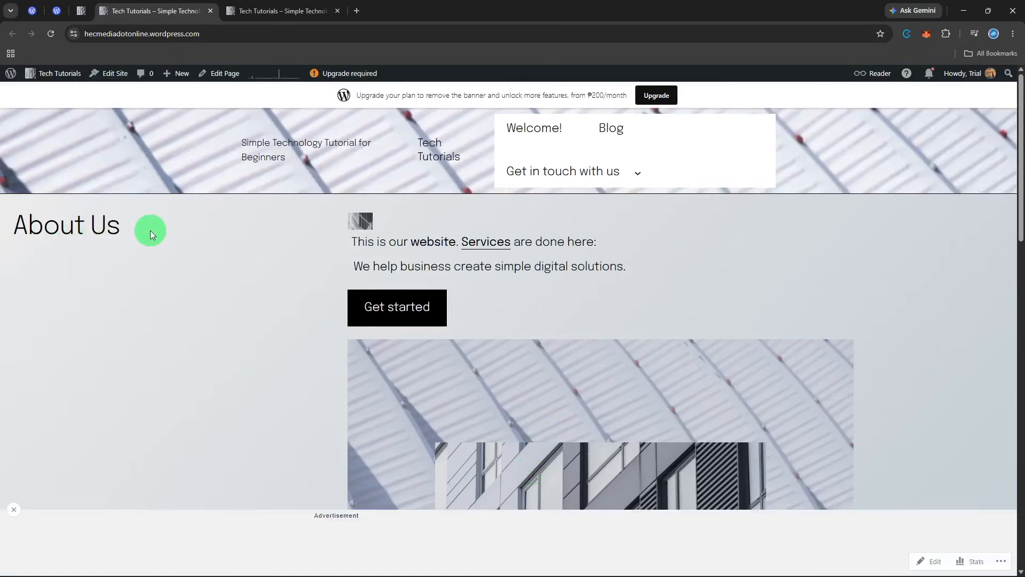
scroll(356, 213, "down", 5)
scroll(356, 215, "up", 5)
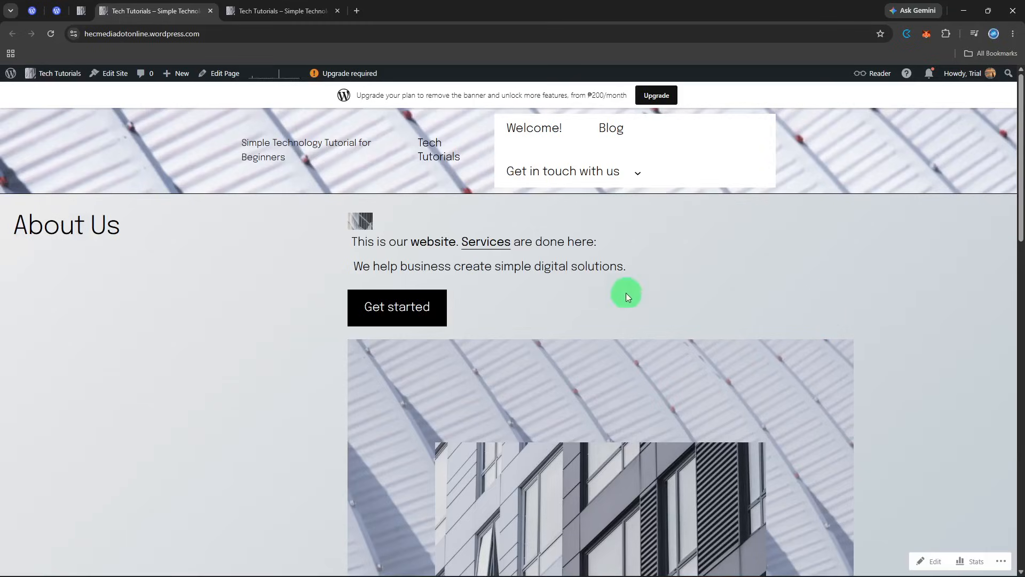
- Open the site editor's Navigation section and inspect the options for the Welcome! menu item
left_click(56, 12)
mouse_move(74, 333)
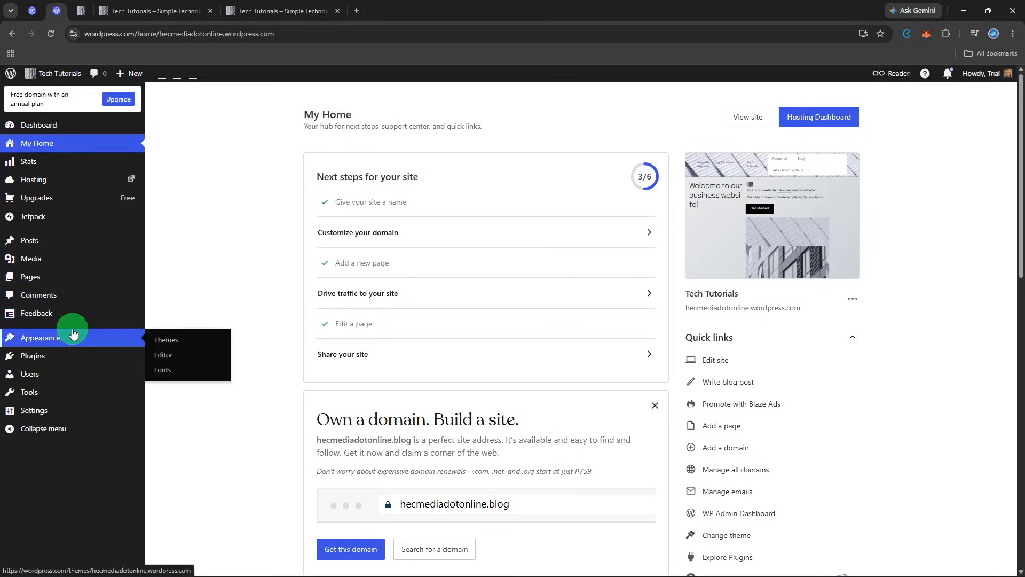
left_click(166, 355)
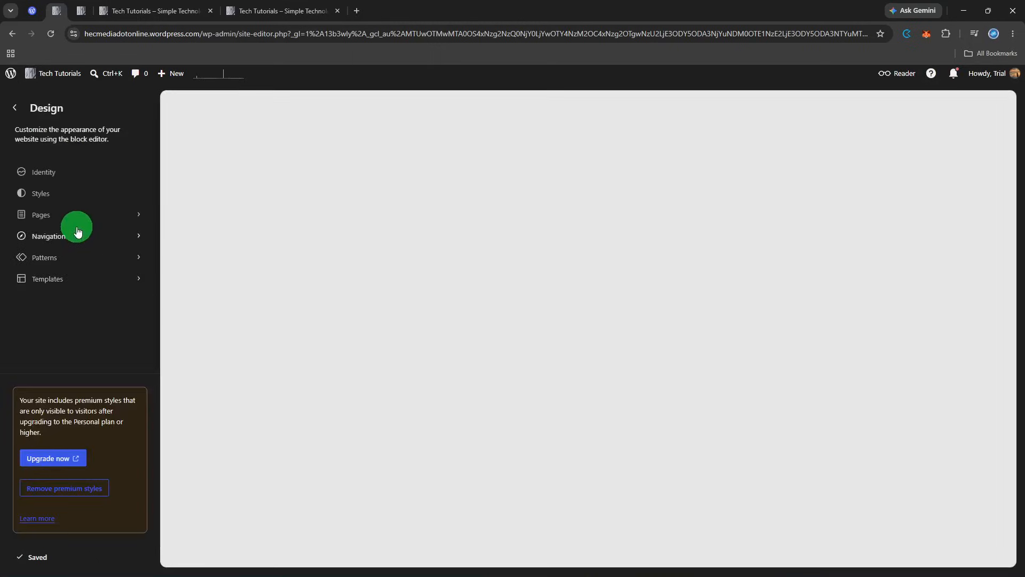
left_click(76, 231)
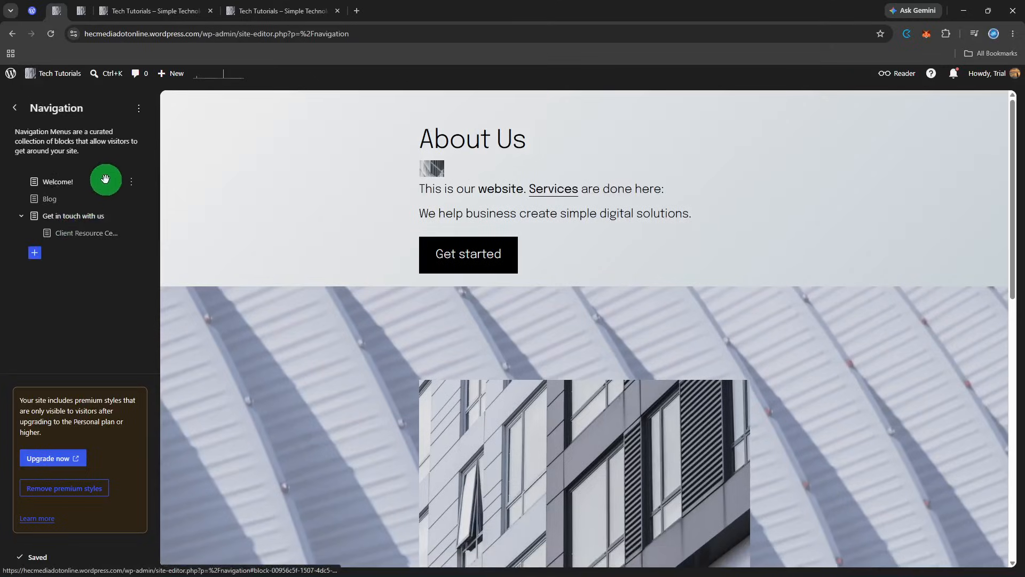
left_click(132, 184)
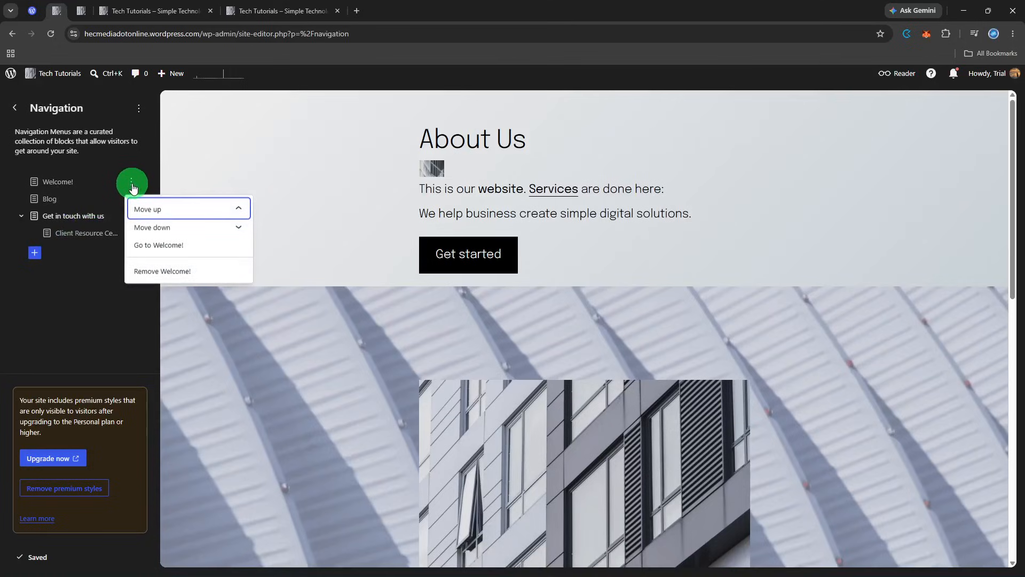
left_click(133, 184)
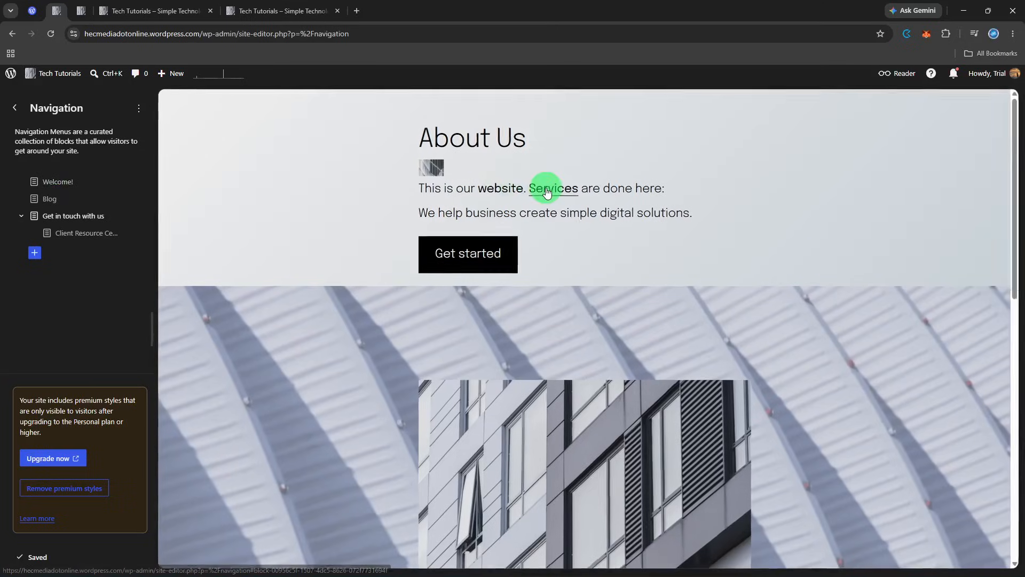
- Scroll through the homepage preview in the site editor
scroll(544, 184, "down", 5)
scroll(547, 196, "up", 5)
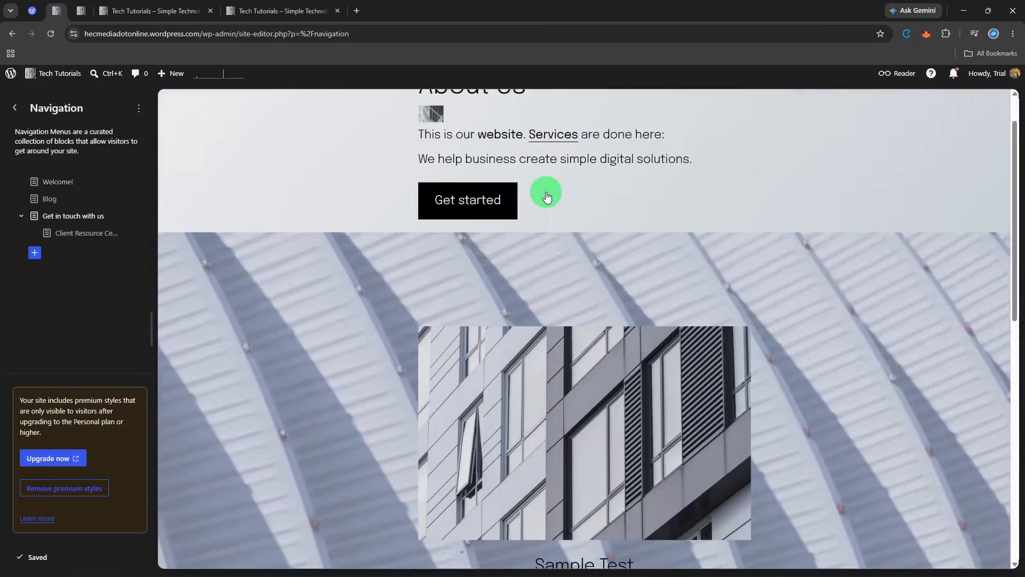
scroll(438, 207, "down", 12)
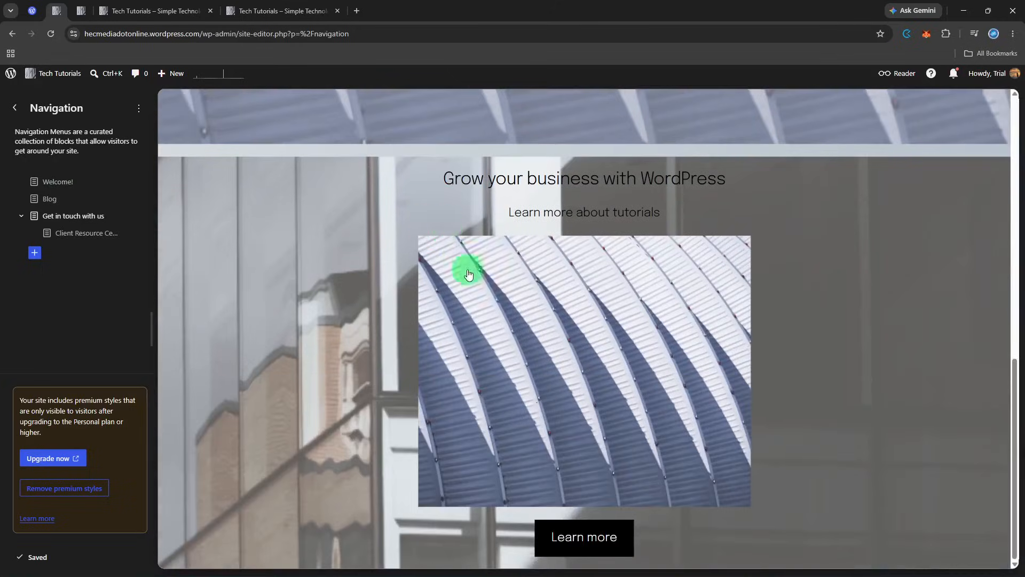
scroll(590, 532, "up", 10)
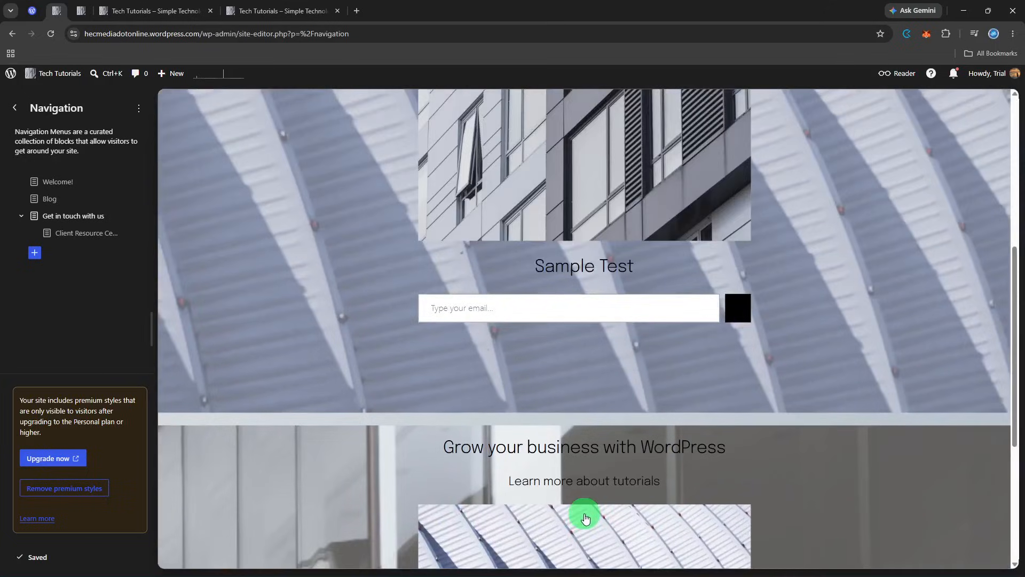
scroll(586, 508, "up", 2)
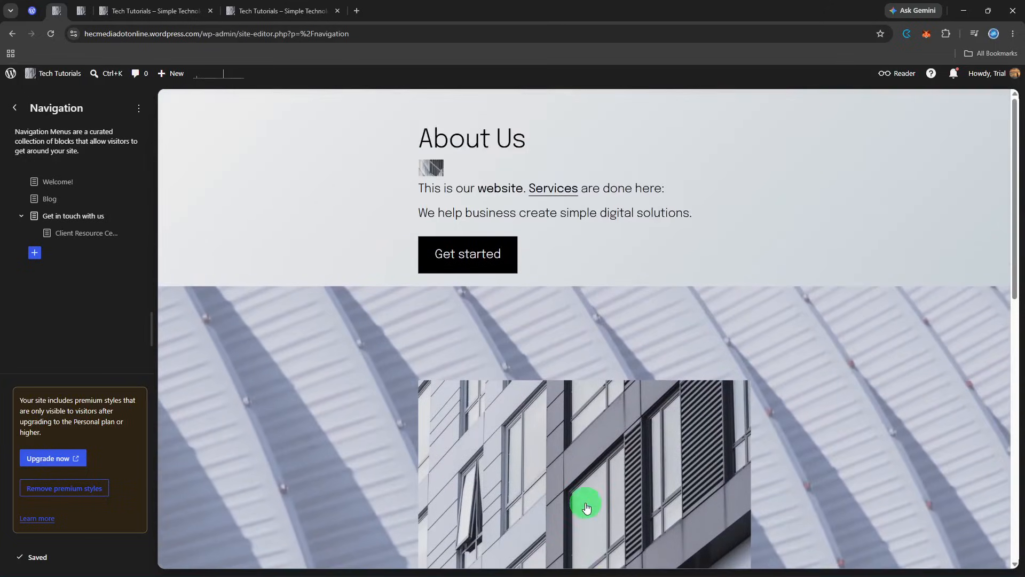